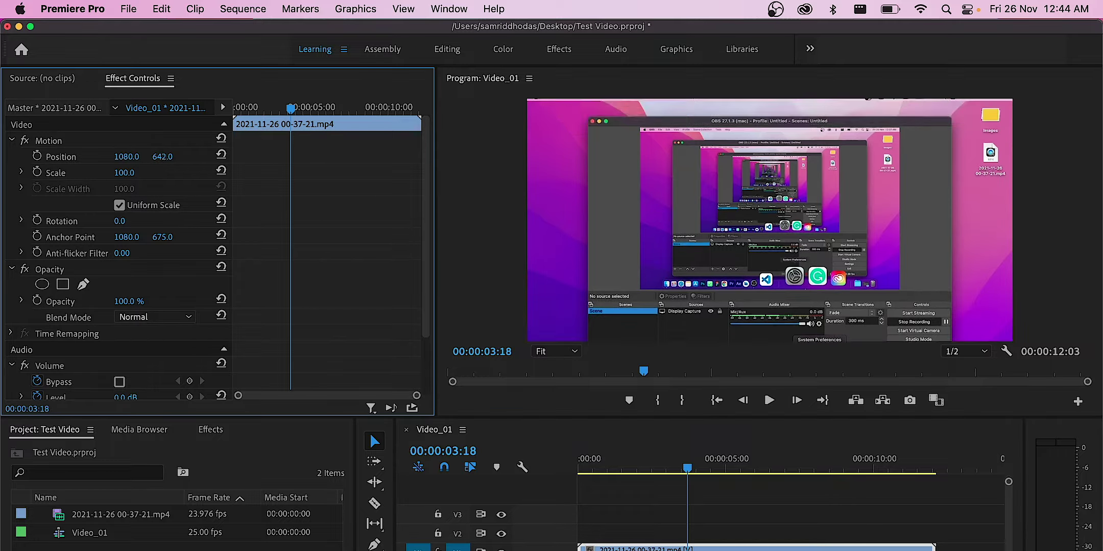
# Scrub the clip's Position Y, then split the recording at the playhead
pyautogui.moveTo(162, 156)
pyautogui.mouseDown()
pyautogui.moveTo(151, 157)
pyautogui.moveTo(170, 159)
pyautogui.mouseUp()
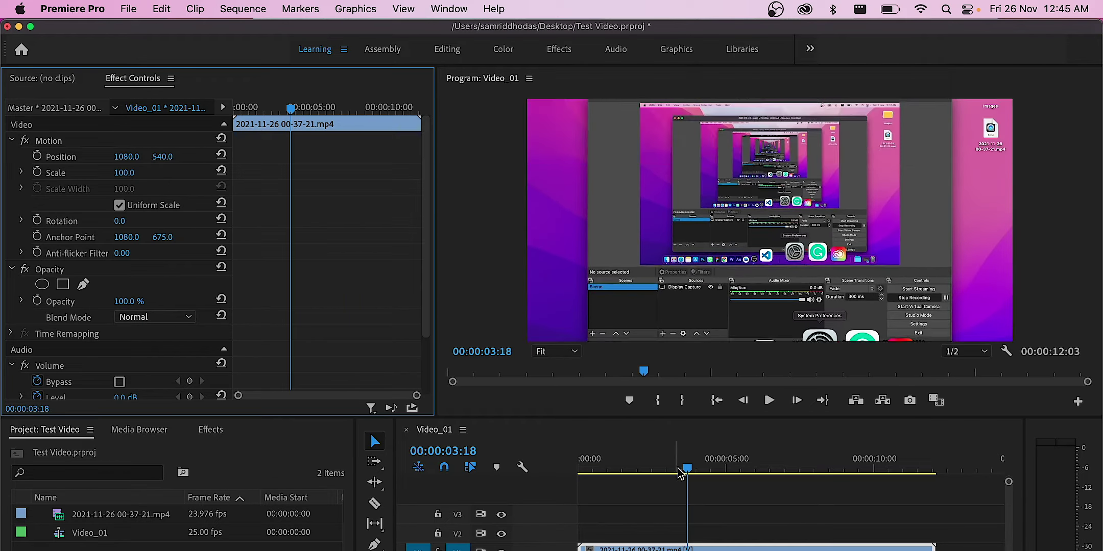
pyautogui.moveTo(687, 469); pyautogui.dragTo(799, 470)
pyautogui.press('super+k')
pyautogui.press('super+k')
pyautogui.press('super+k')
# Try Scale 198 on the piece near 03:19, preview it, then undo back to 100
pyautogui.click(689, 470)
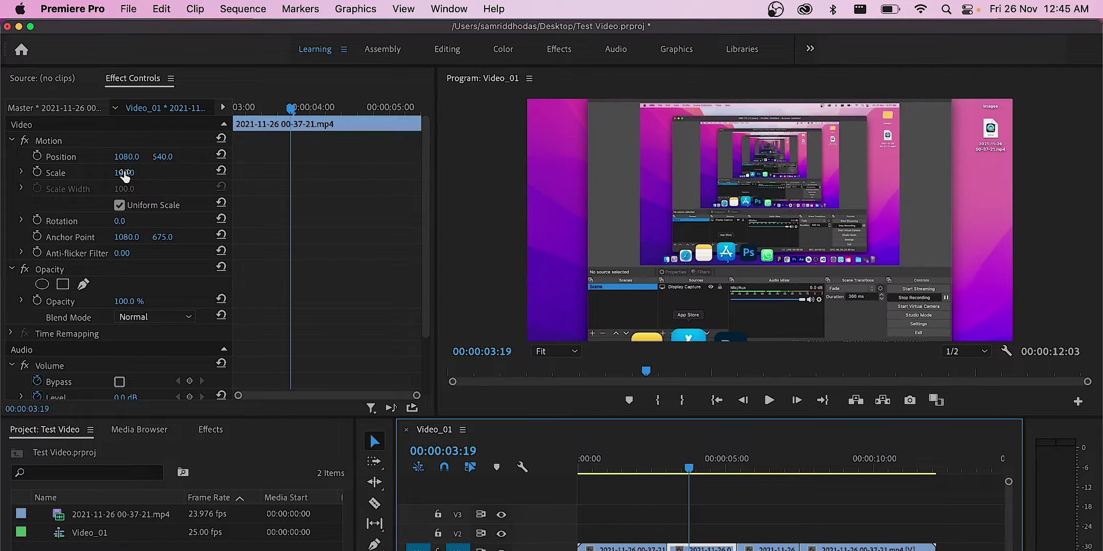
pyautogui.moveTo(125, 172); pyautogui.dragTo(135, 173)
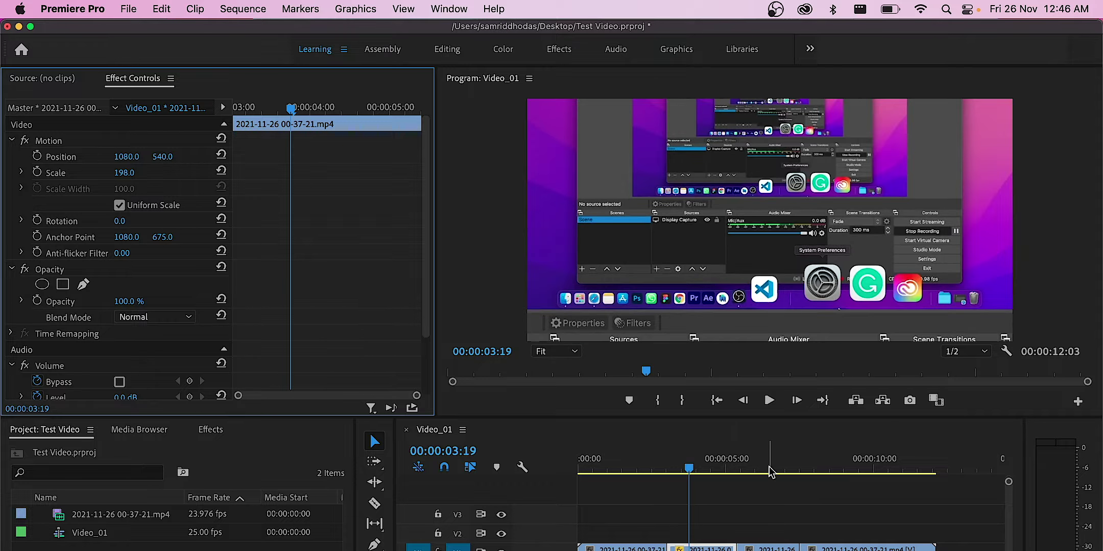
pyautogui.click(768, 468)
pyautogui.moveTo(770, 472)
pyautogui.mouseDown()
pyautogui.moveTo(706, 471)
pyautogui.moveTo(783, 473)
pyautogui.moveTo(702, 473)
pyautogui.moveTo(758, 469)
pyautogui.mouseUp()
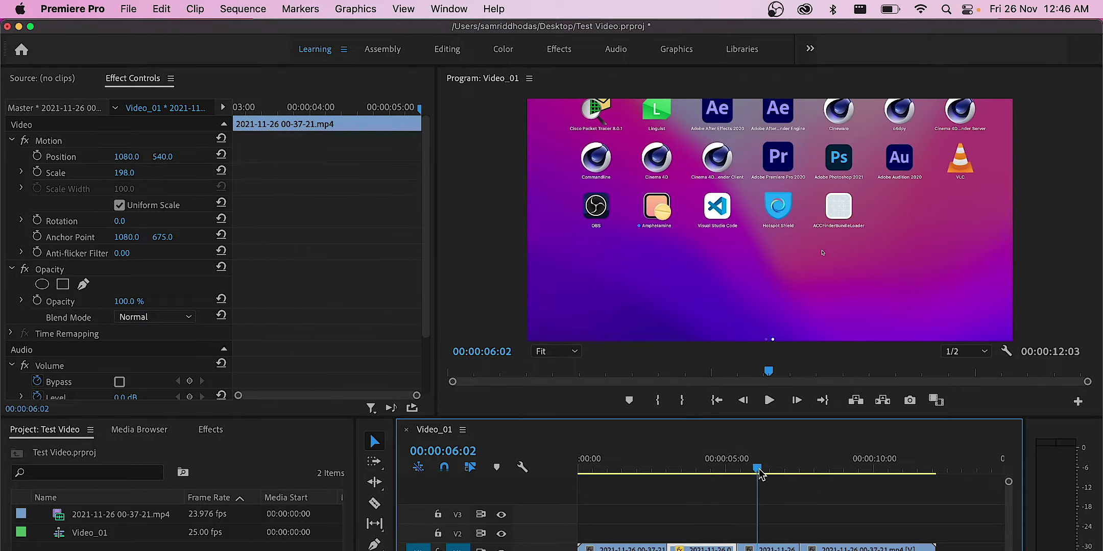
pyautogui.press('super+z')
pyautogui.click(306, 519)
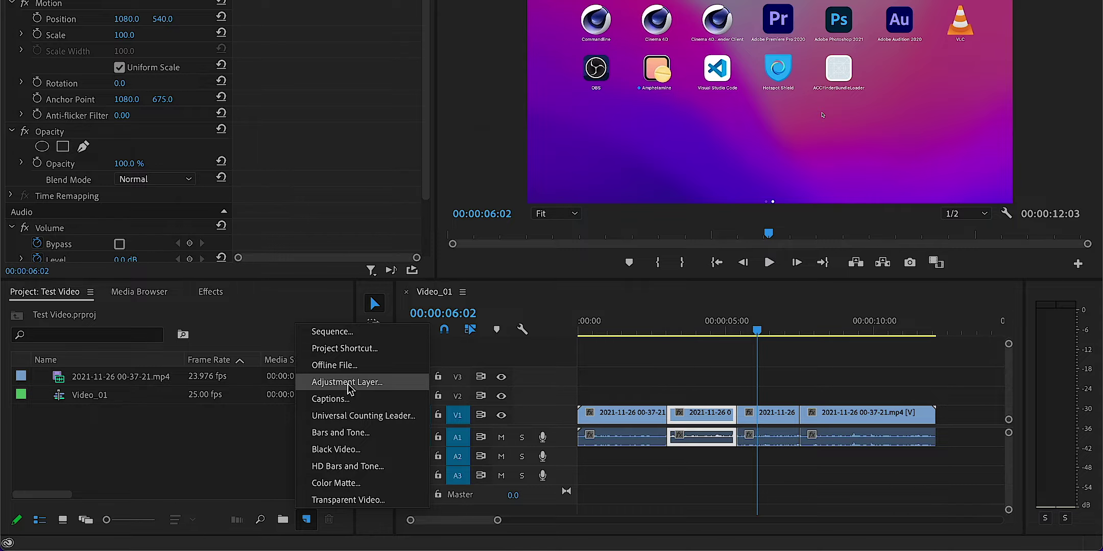
# Create an Adjustment Layer and stretch it across V2 to the sequence end
pyautogui.click(347, 382)
pyautogui.click(659, 288)
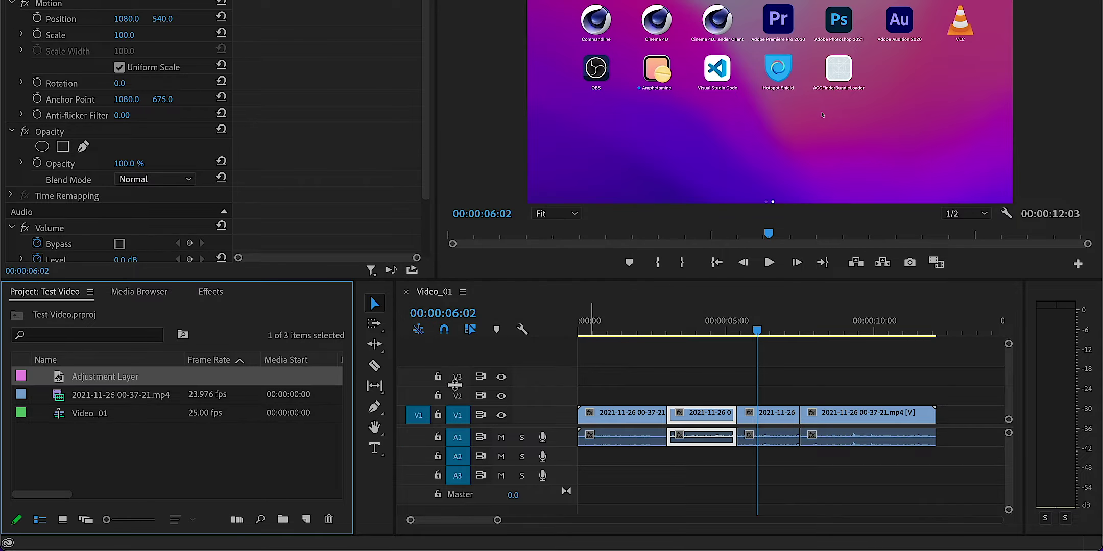
pyautogui.moveTo(455, 386); pyautogui.dragTo(578, 393)
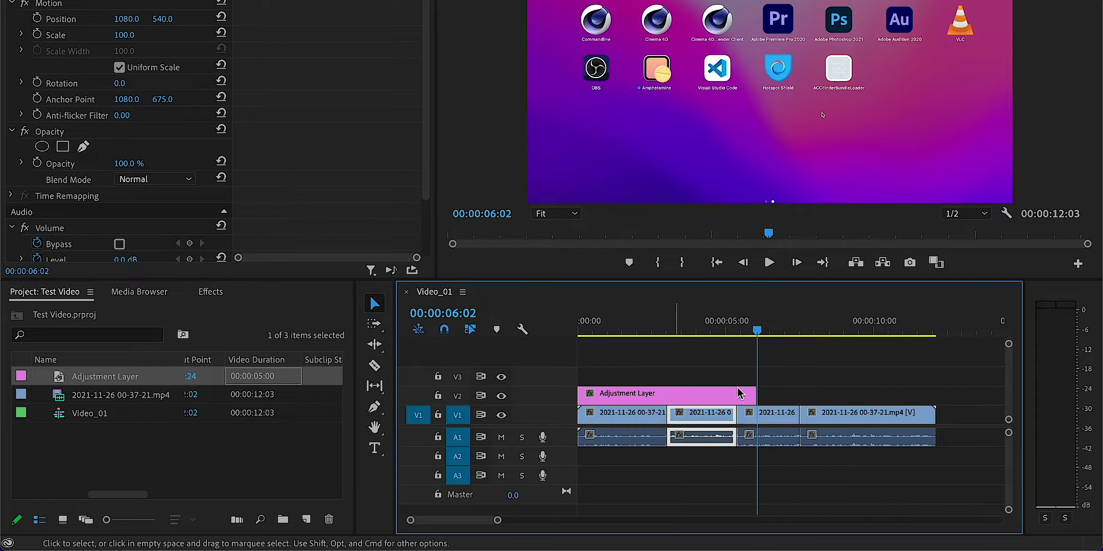
pyautogui.moveTo(756, 394); pyautogui.dragTo(936, 395)
# Test Scale 200 on the Adjustment Layer, preview it, then delete it from the timeline
pyautogui.press('Up')
pyautogui.press('Up')
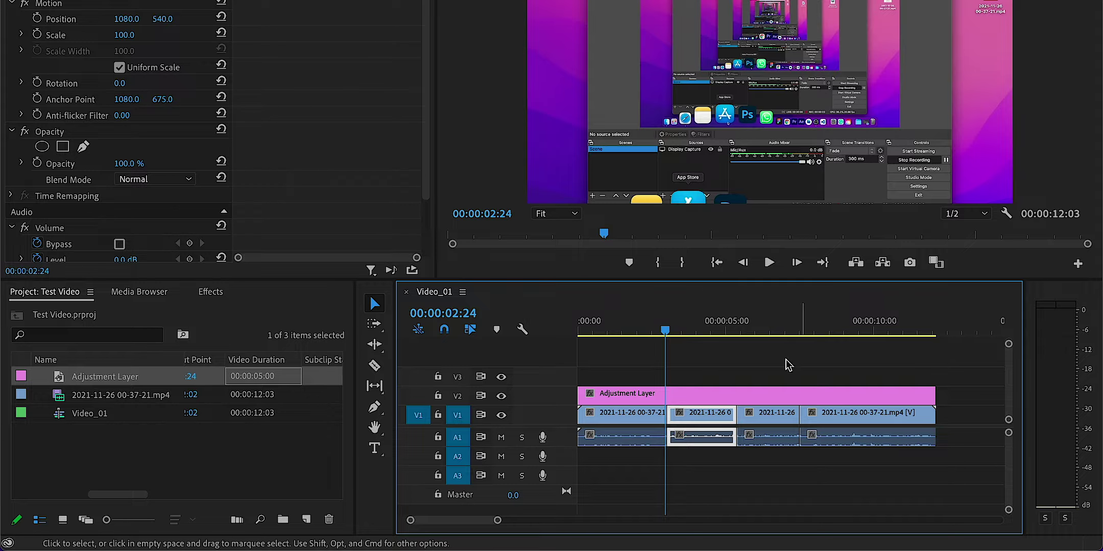
pyautogui.click(745, 394)
pyautogui.click(129, 34)
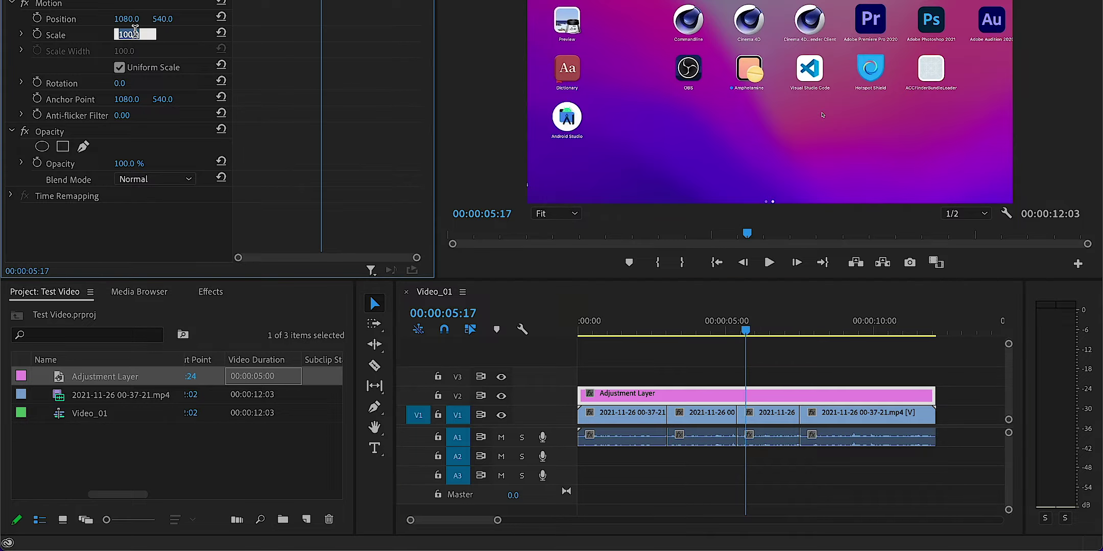
pyautogui.write('200')
pyautogui.press('Return')
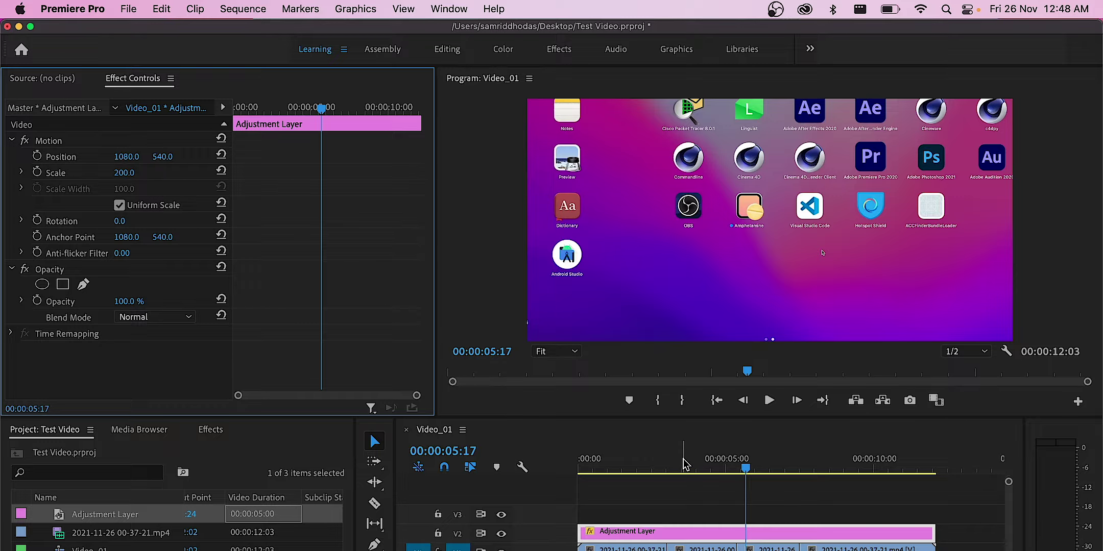
pyautogui.click(685, 464)
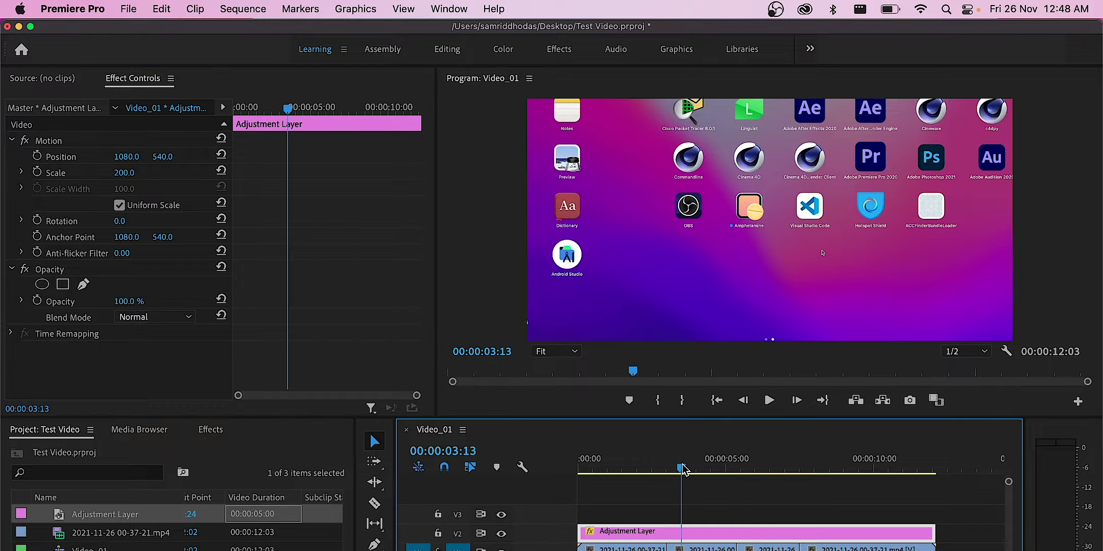
pyautogui.click(739, 488)
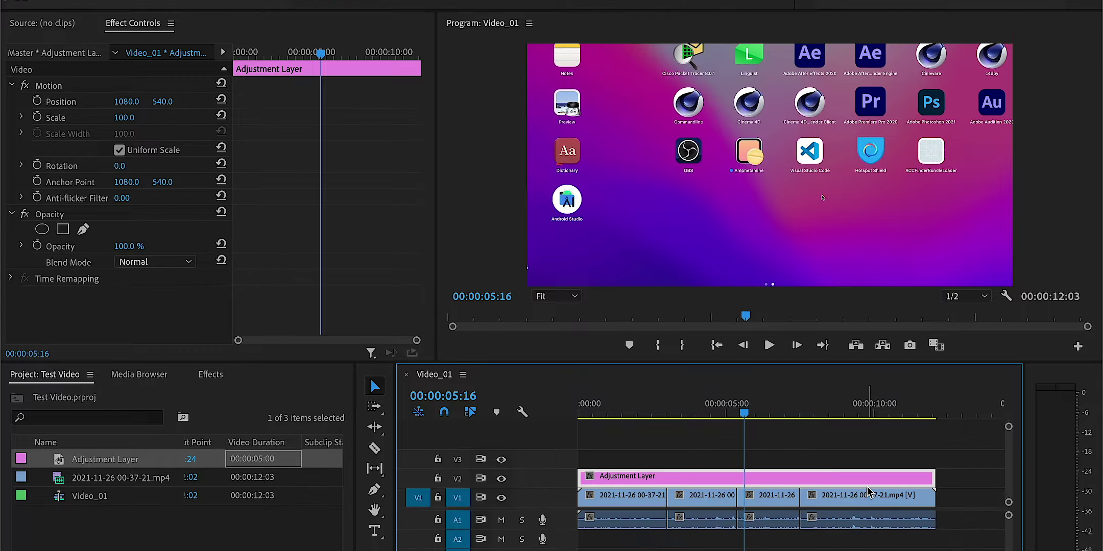
pyautogui.press('Delete')
# Nest all the recording clips into Nested Sequence 01
pyautogui.moveTo(949, 387); pyautogui.dragTo(600, 449)
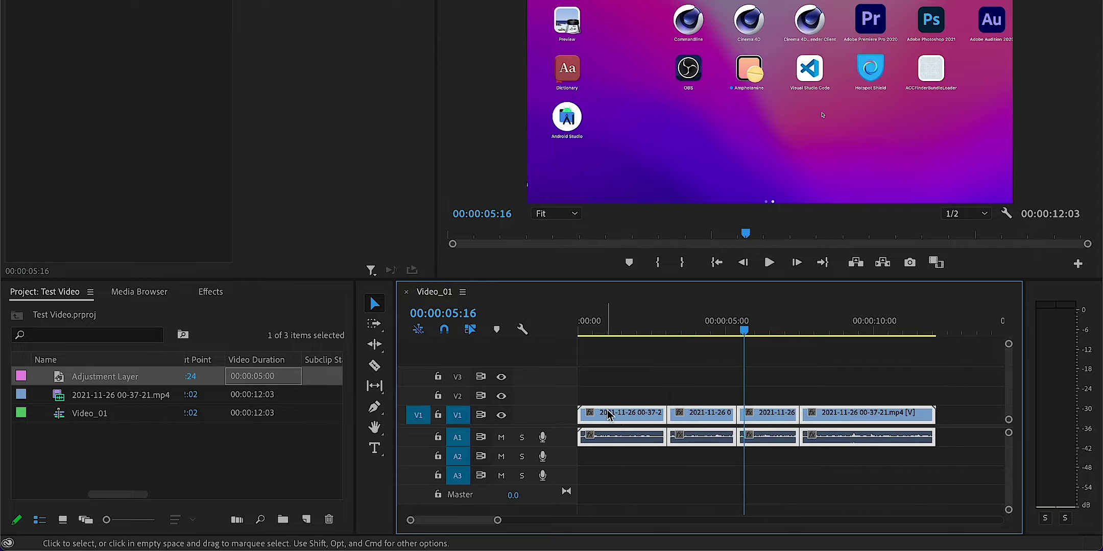
pyautogui.rightClick(616, 419)
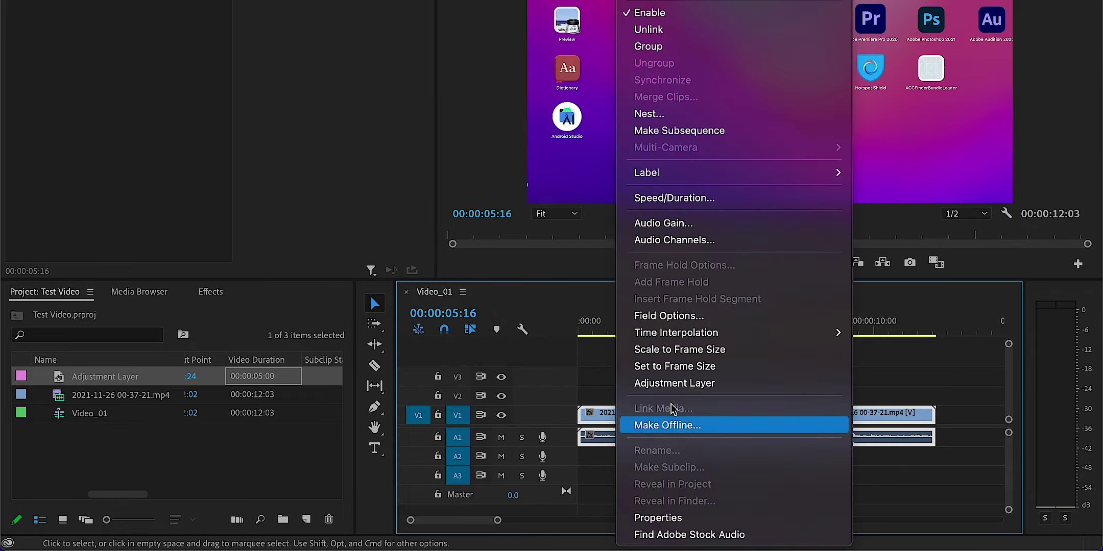
pyautogui.click(672, 117)
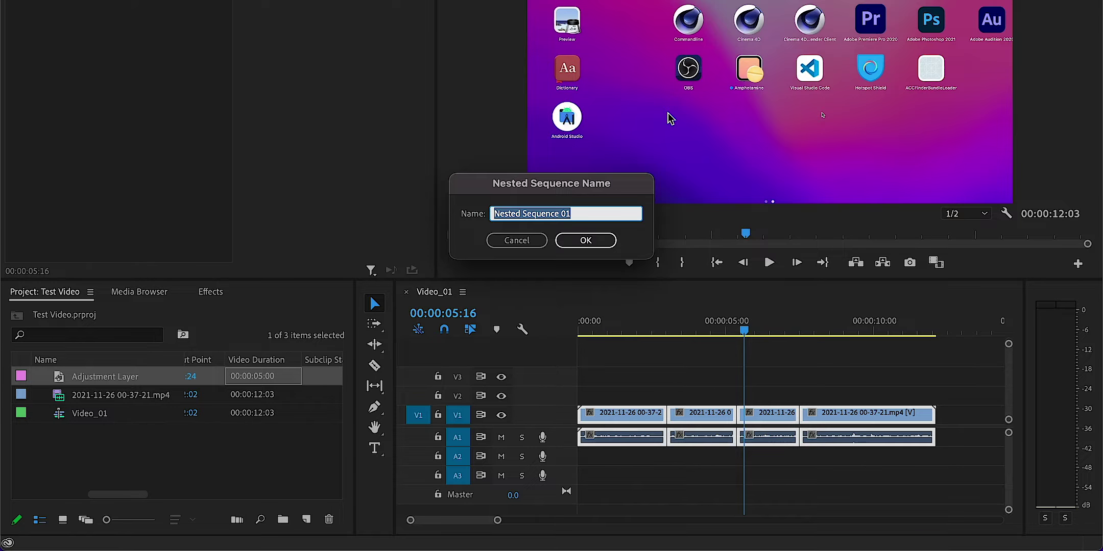
pyautogui.click(600, 241)
pyautogui.click(855, 322)
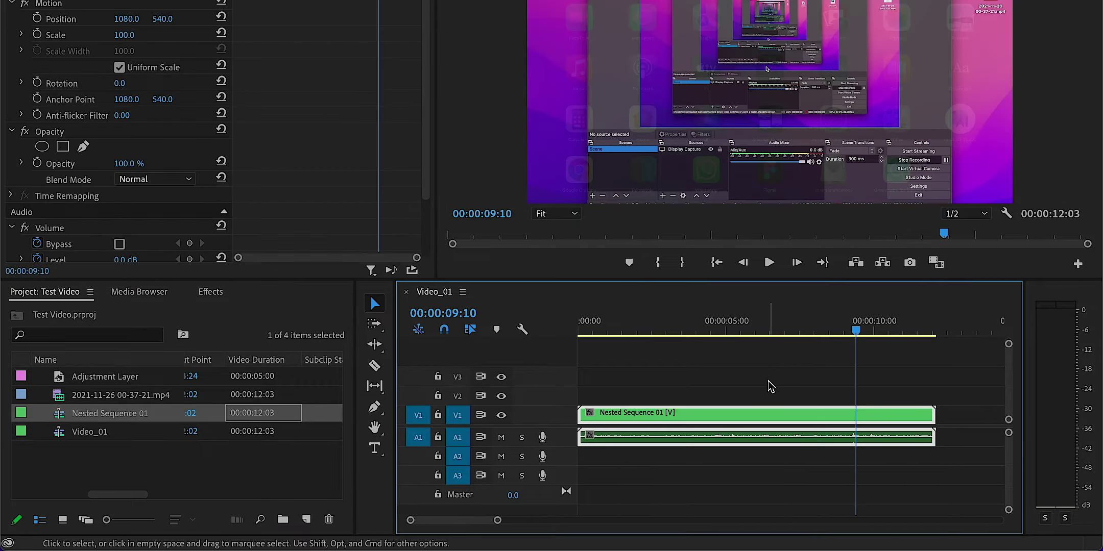
# Try scaling the nested clip to 175, preview it, then reset Scale to 100
pyautogui.moveTo(124, 35); pyautogui.dragTo(164, 35)
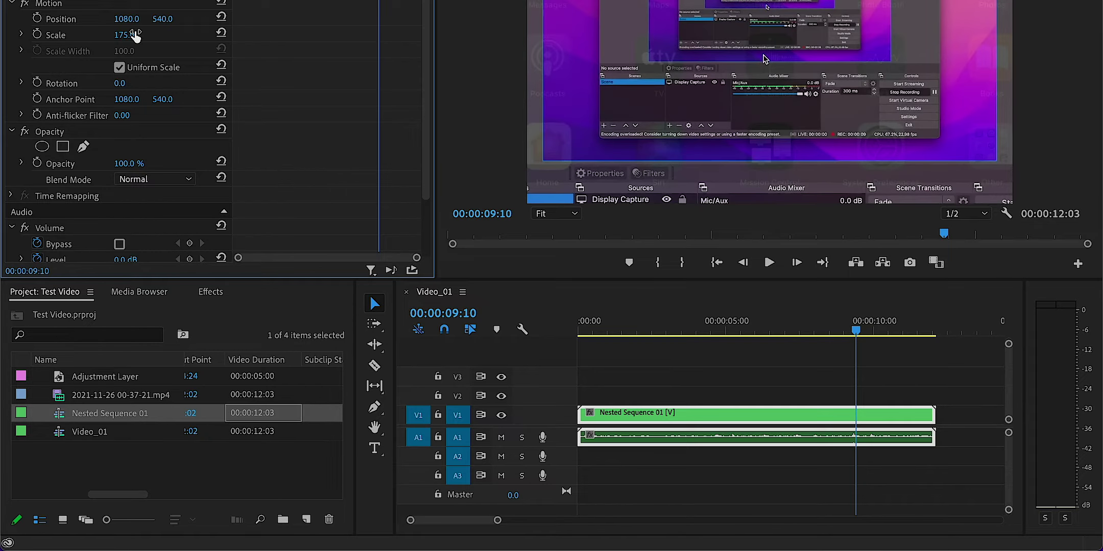
pyautogui.click(608, 331)
pyautogui.click(899, 327)
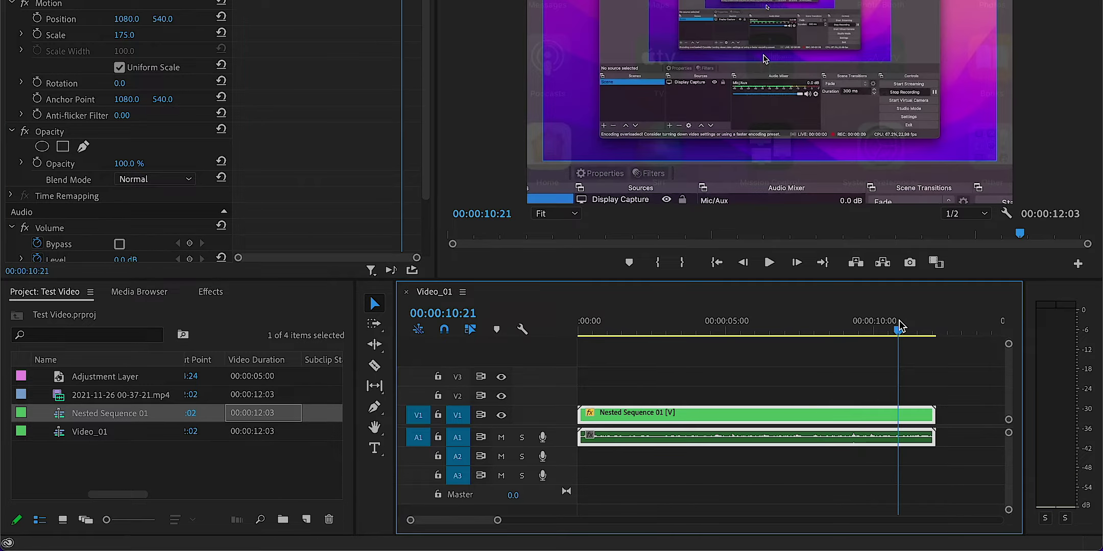
pyautogui.click(221, 32)
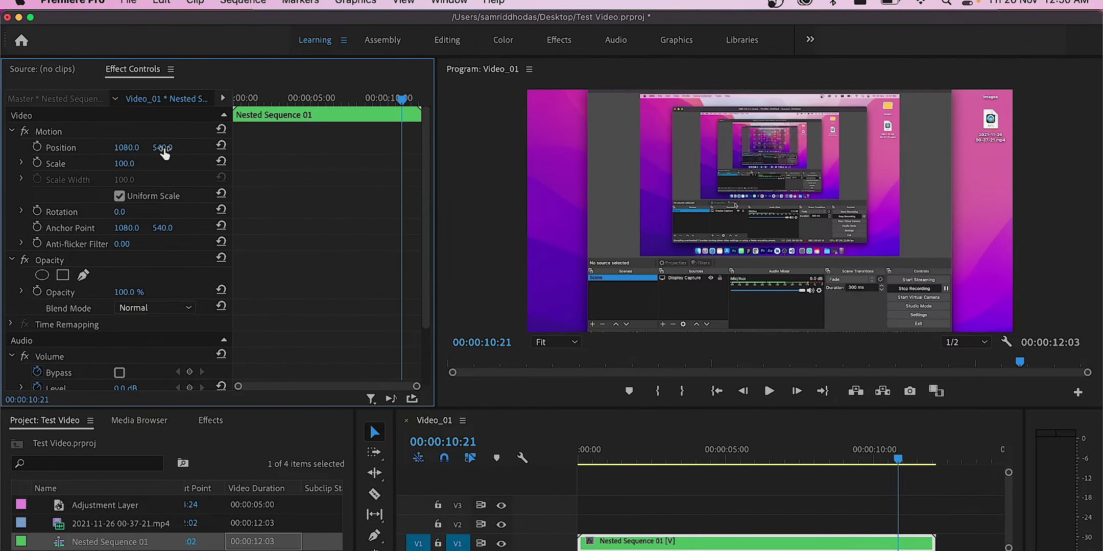
# Shift the nested clip's Position Y to 661, then return it to 540
pyautogui.moveTo(162, 156); pyautogui.dragTo(27, 156)
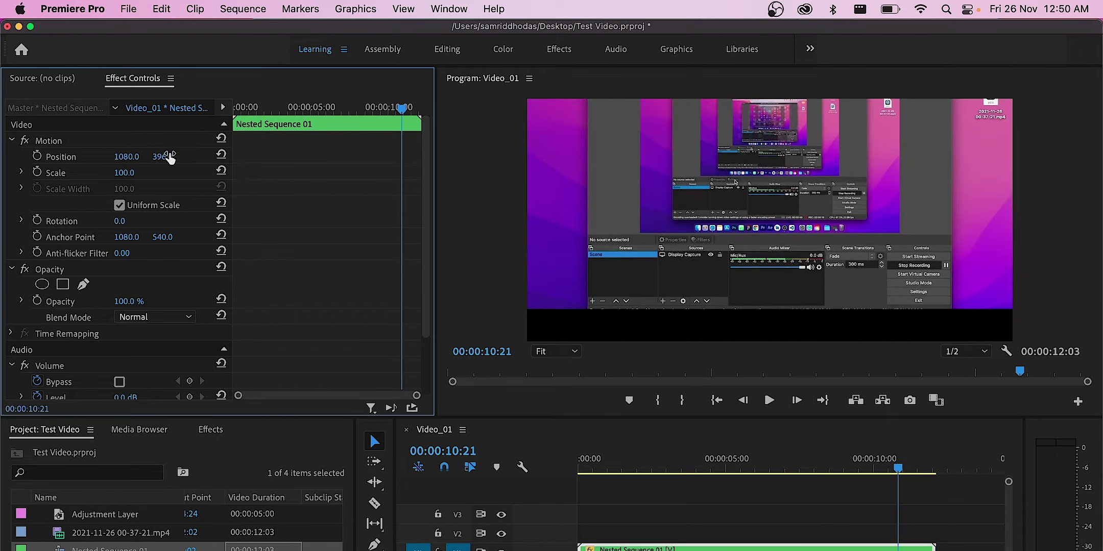
pyautogui.moveTo(170, 157); pyautogui.dragTo(243, 157)
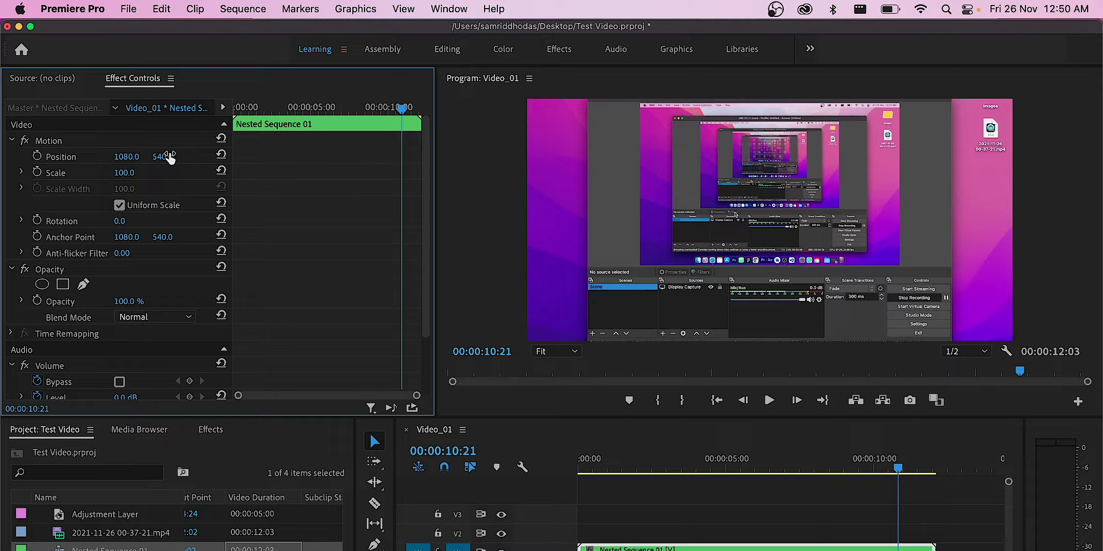
pyautogui.click(647, 546)
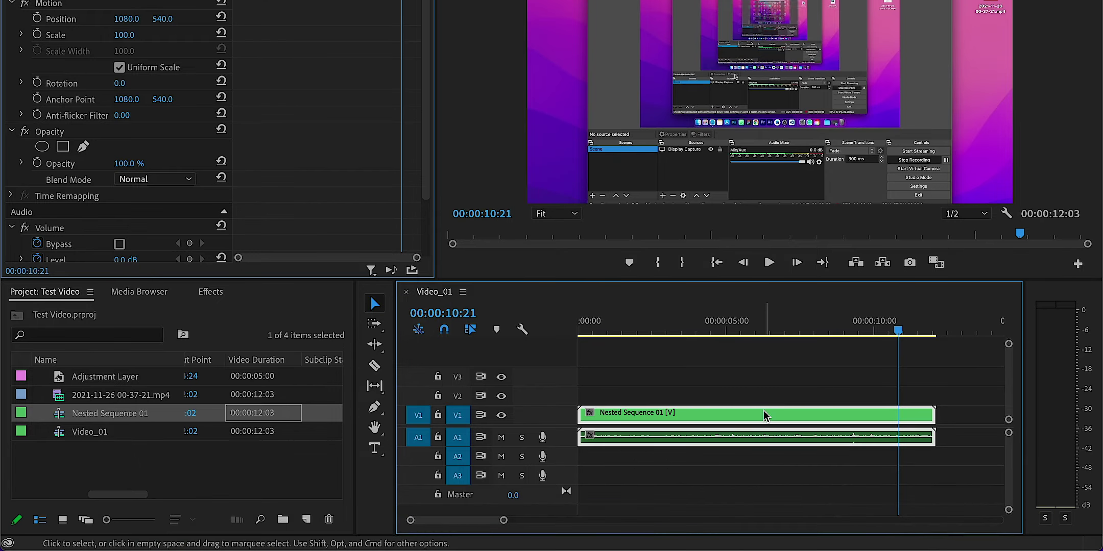
# Open Nested Sequence 01 at 01:18, test moving Position Y, then undo back to 453
pyautogui.doubleClick(766, 549)
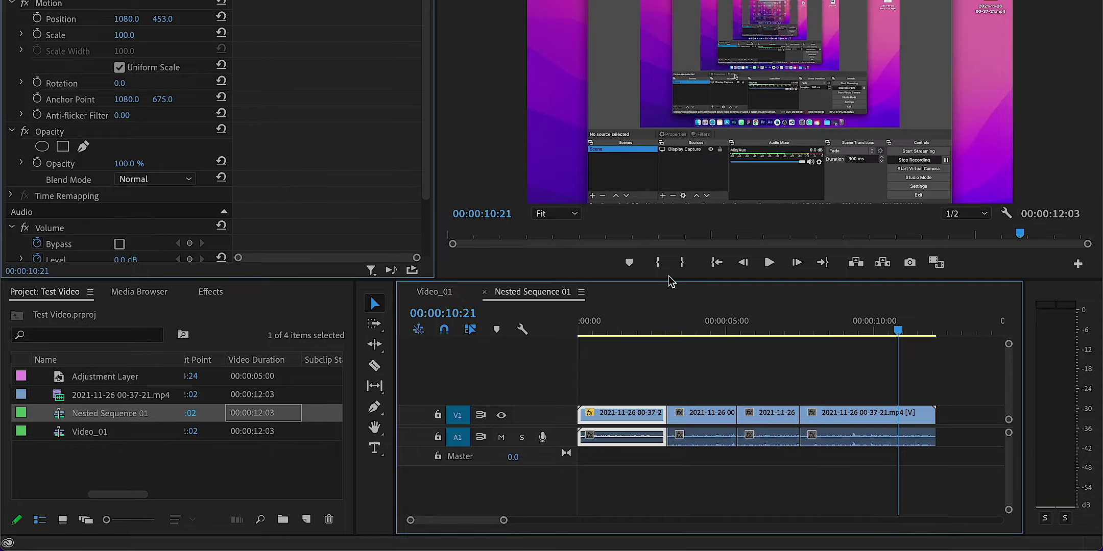
pyautogui.click(628, 326)
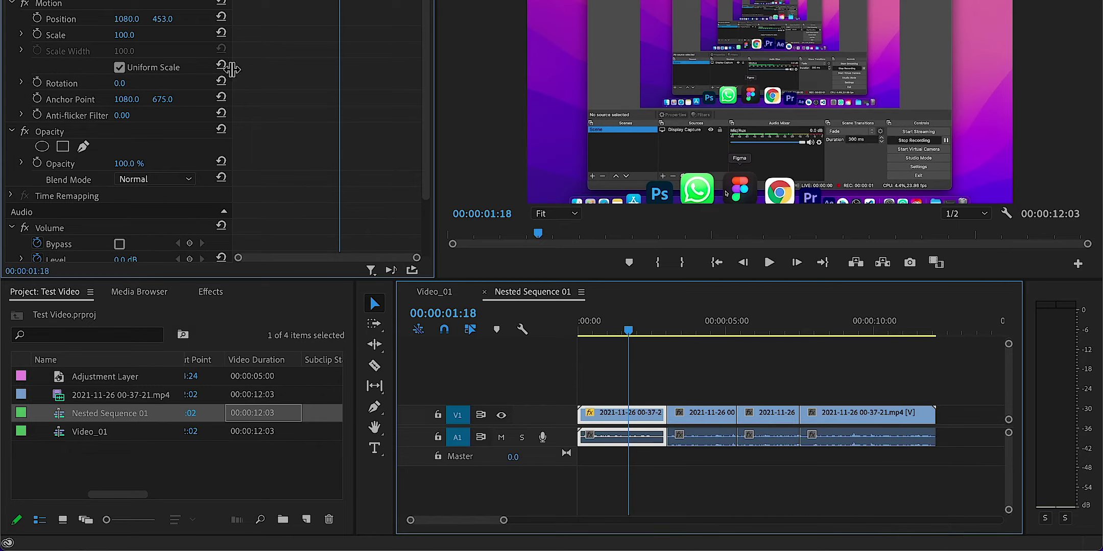
pyautogui.moveTo(163, 20); pyautogui.dragTo(103, 19)
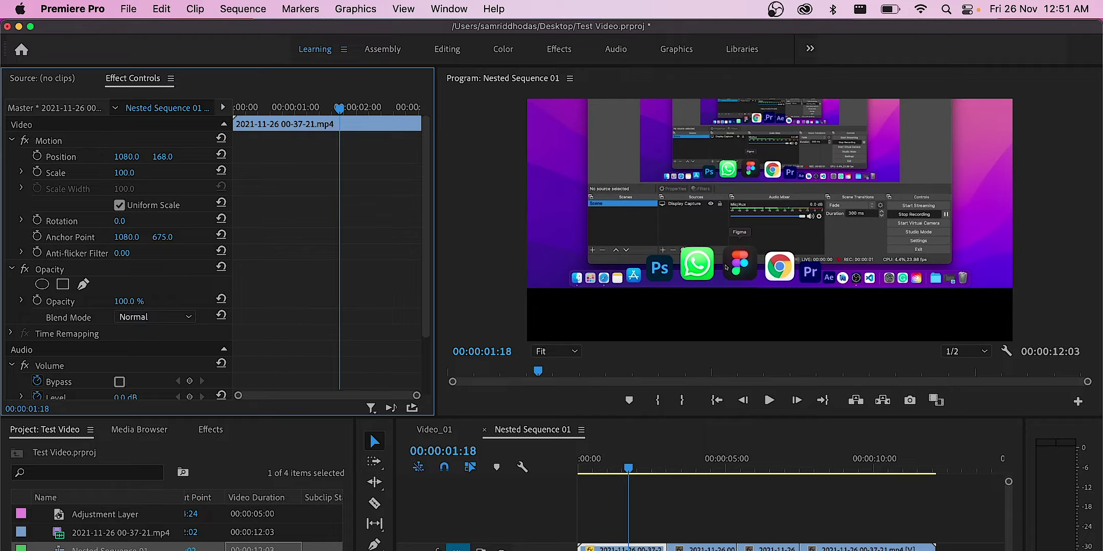
pyautogui.press('super+z')
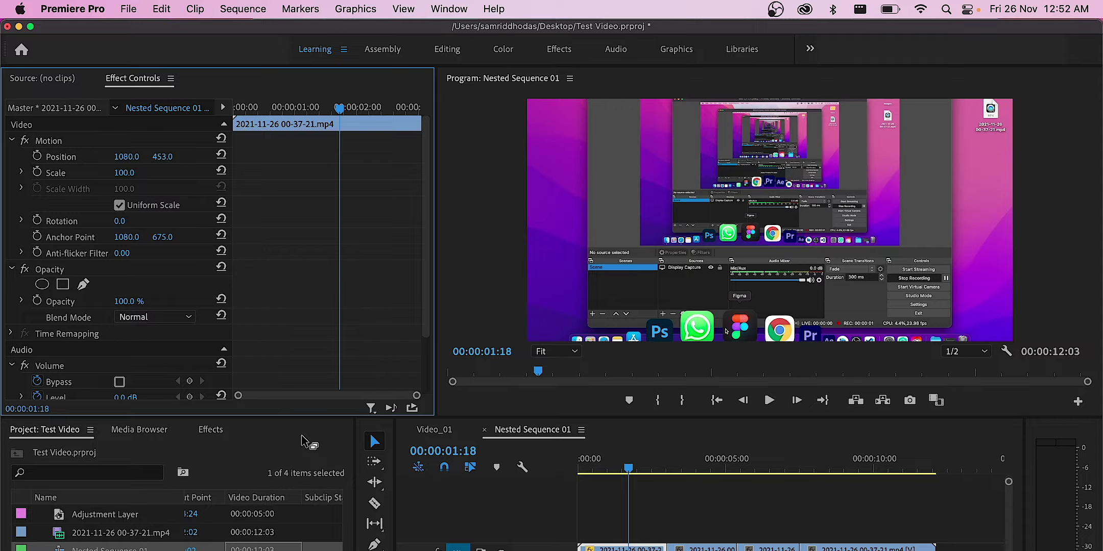
# Change Nested Sequence 01's frame size to 2160×1350 in Sequence Settings, deleting previews
pyautogui.click(364, 108)
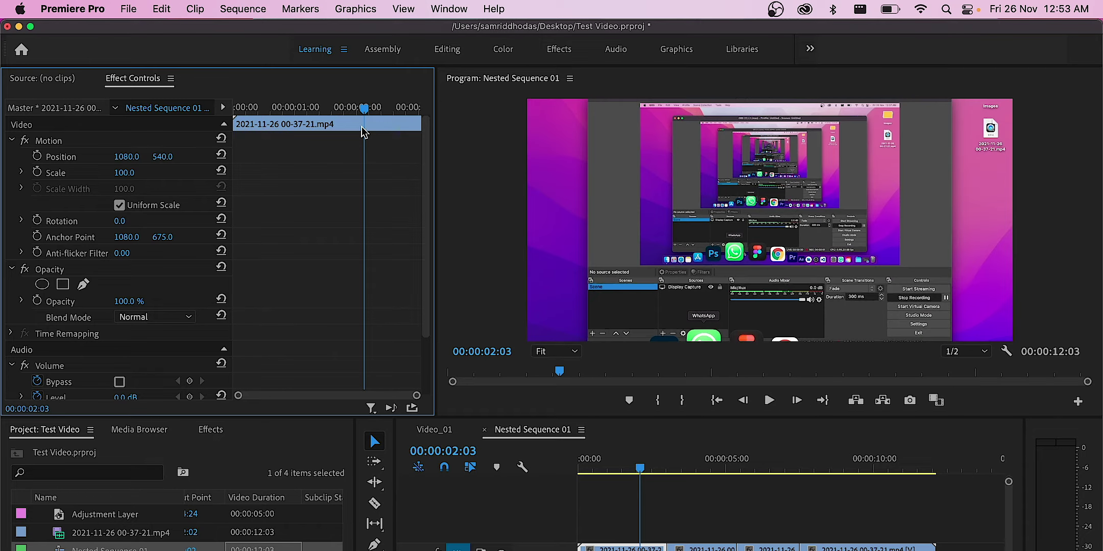
pyautogui.click(244, 7)
pyautogui.click(286, 32)
pyautogui.doubleClick(462, 170)
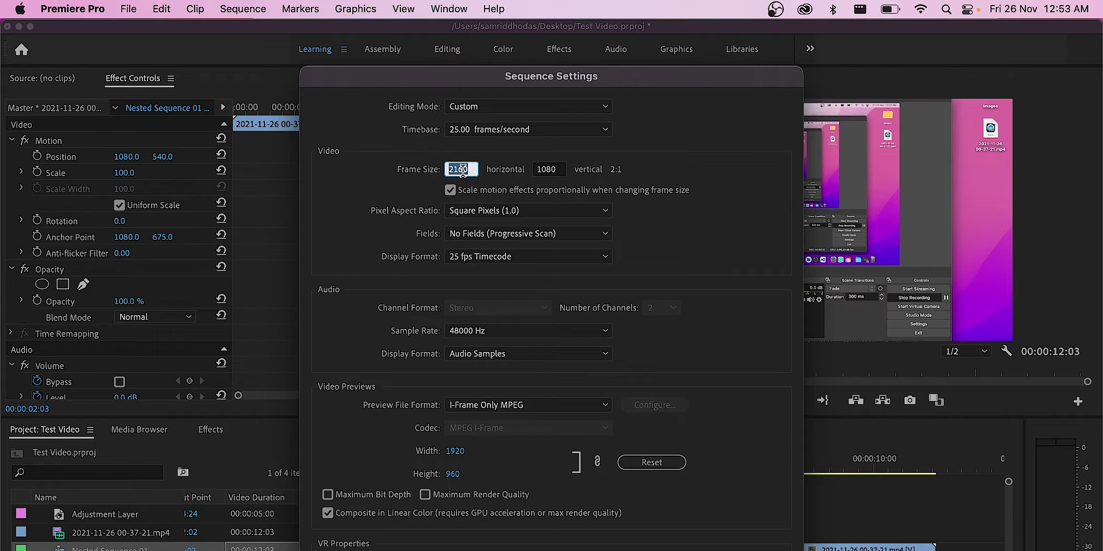
pyautogui.click(562, 166)
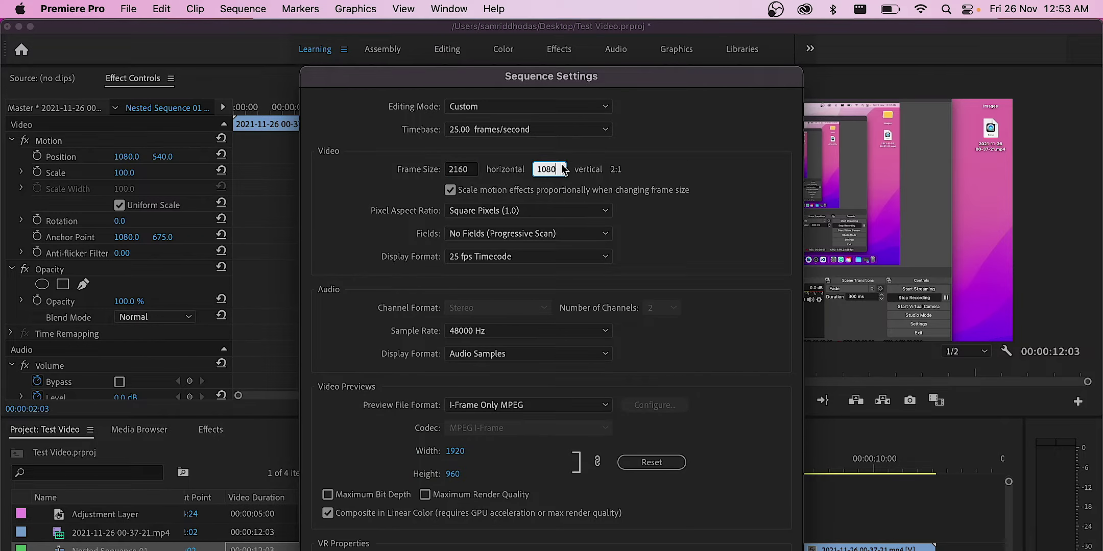
pyautogui.press('BackSpace')
pyautogui.press('BackSpace')
pyautogui.press('BackSpace')
pyautogui.press('BackSpace')
pyautogui.write('1350')
pyautogui.press('Return')
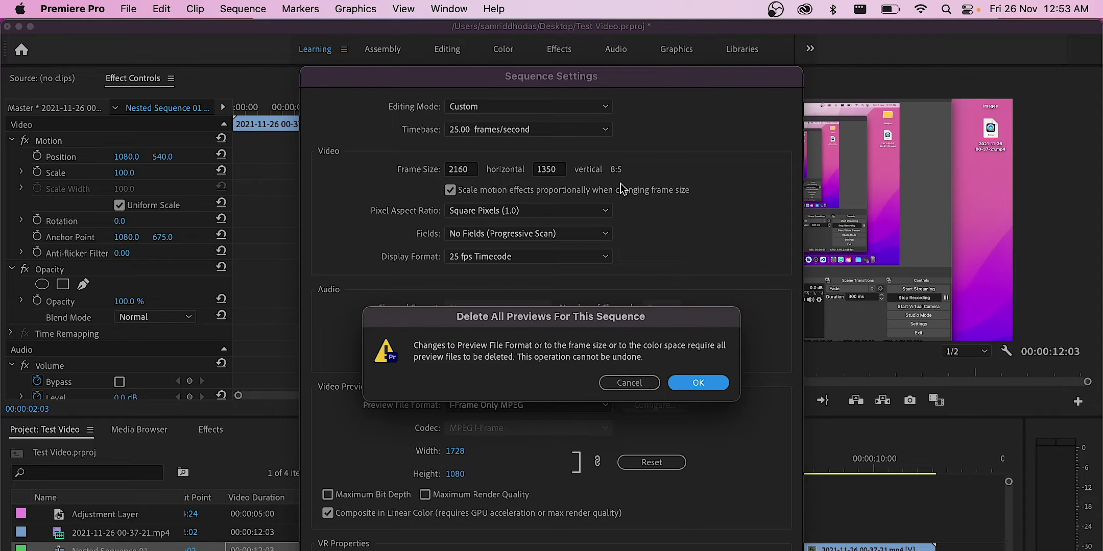
pyautogui.click(697, 382)
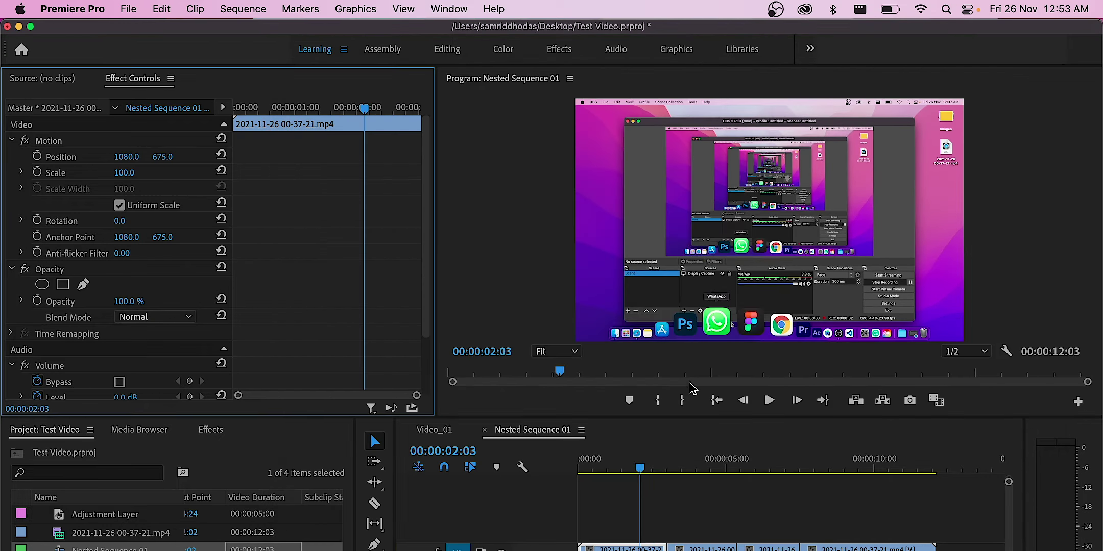
pyautogui.click(652, 469)
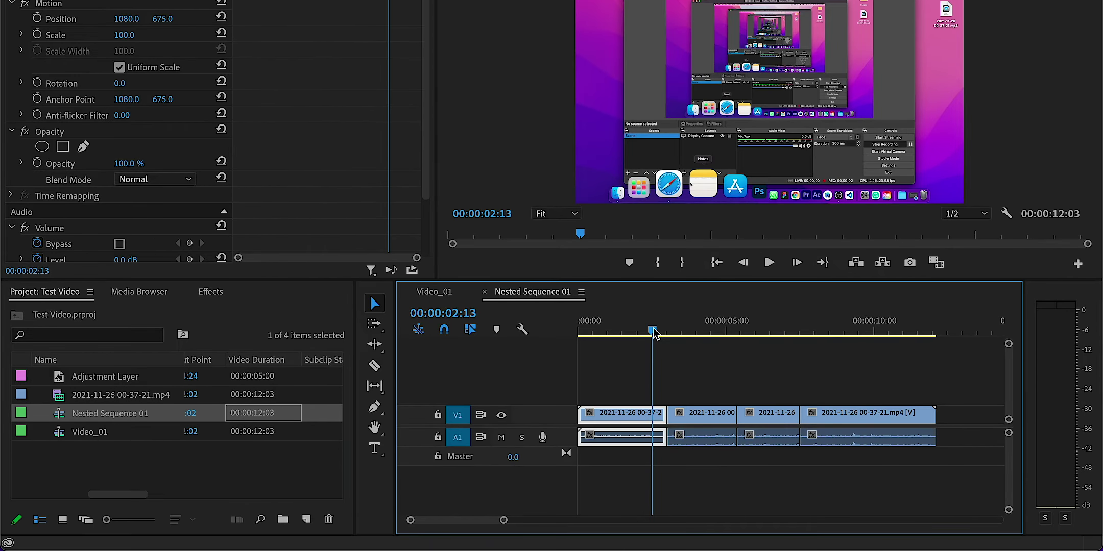
# Save the project, return to Video_01, and set the nested clip's Position Y to 561
pyautogui.press('super+s')
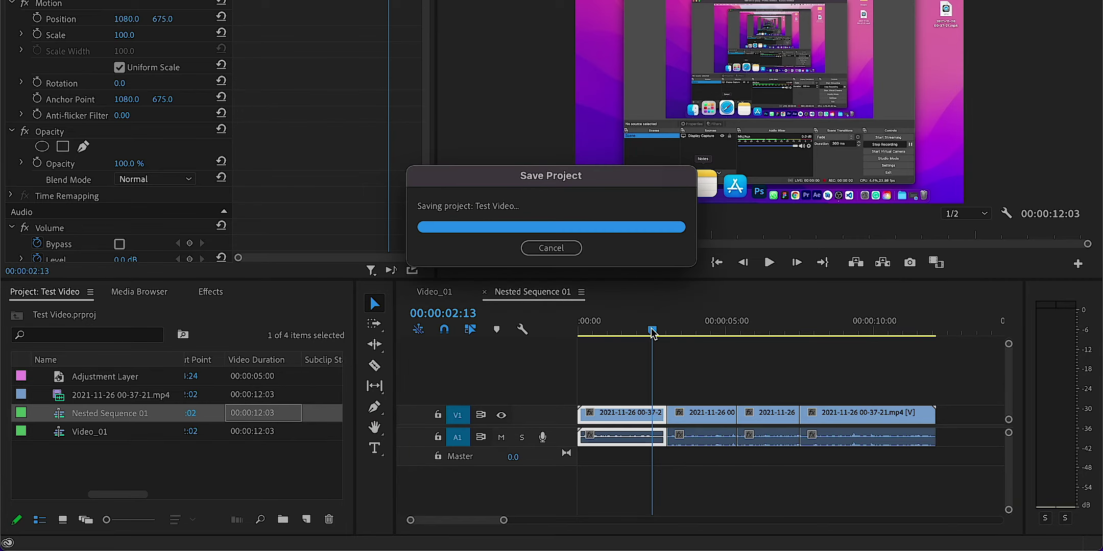
pyautogui.click(485, 293)
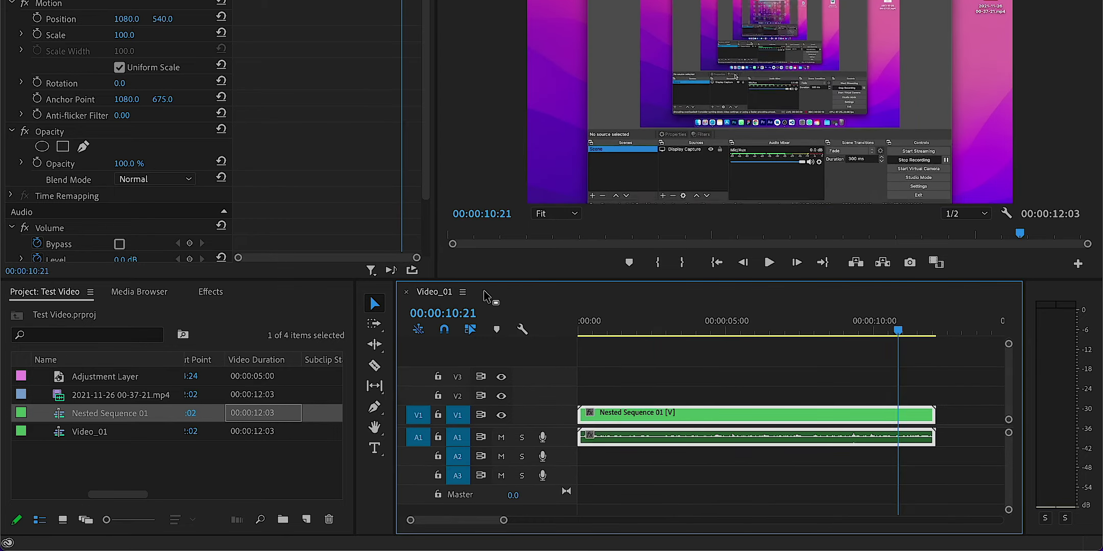
pyautogui.moveTo(163, 19); pyautogui.dragTo(169, 24)
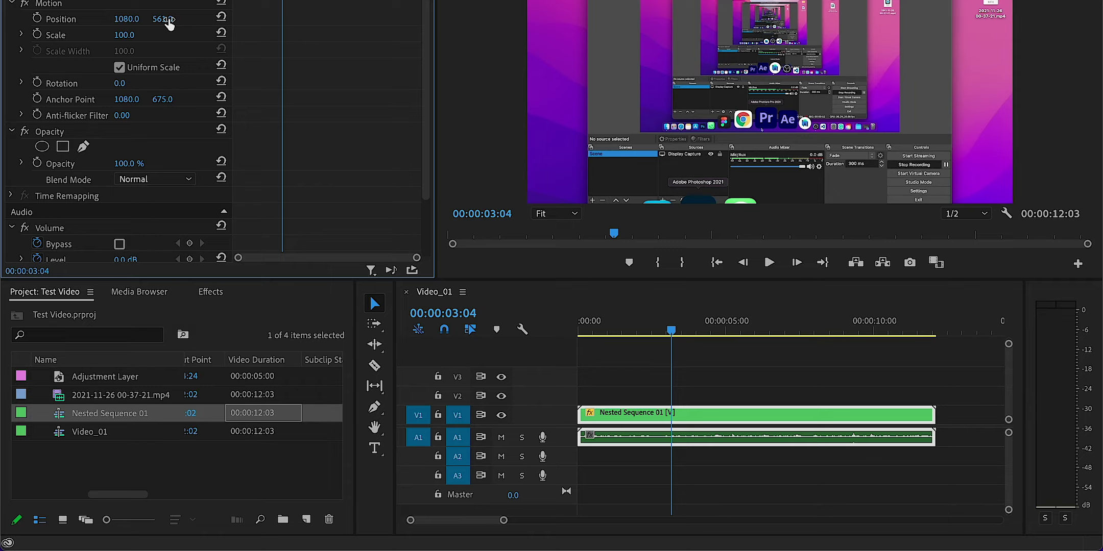
pyautogui.moveTo(168, 24); pyautogui.dragTo(170, 19)
pyautogui.press('super+z')
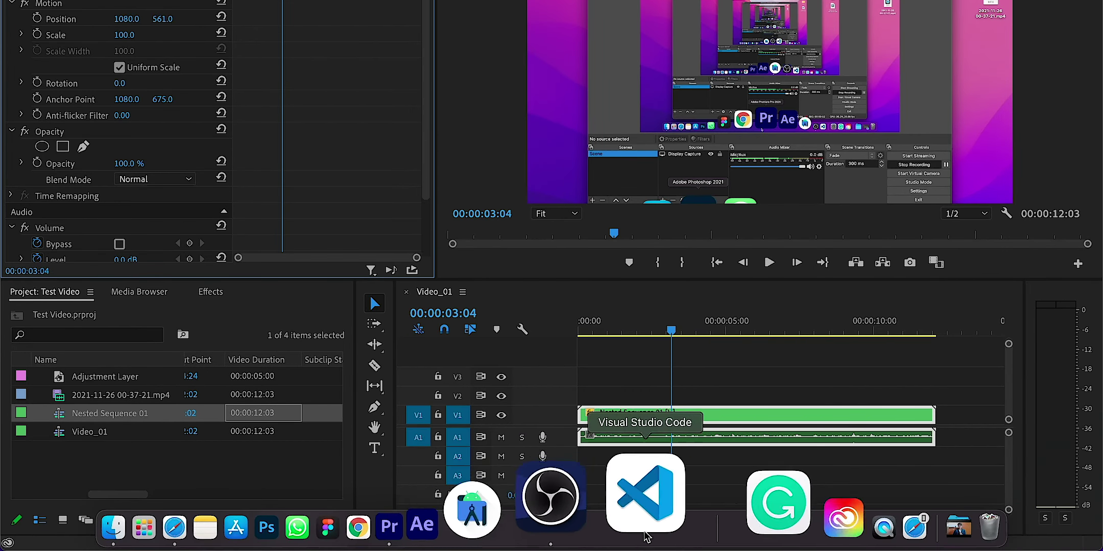
# Bring up OBS Studio's Video settings showing 2160x1350 base and output resolution
pyautogui.click(635, 531)
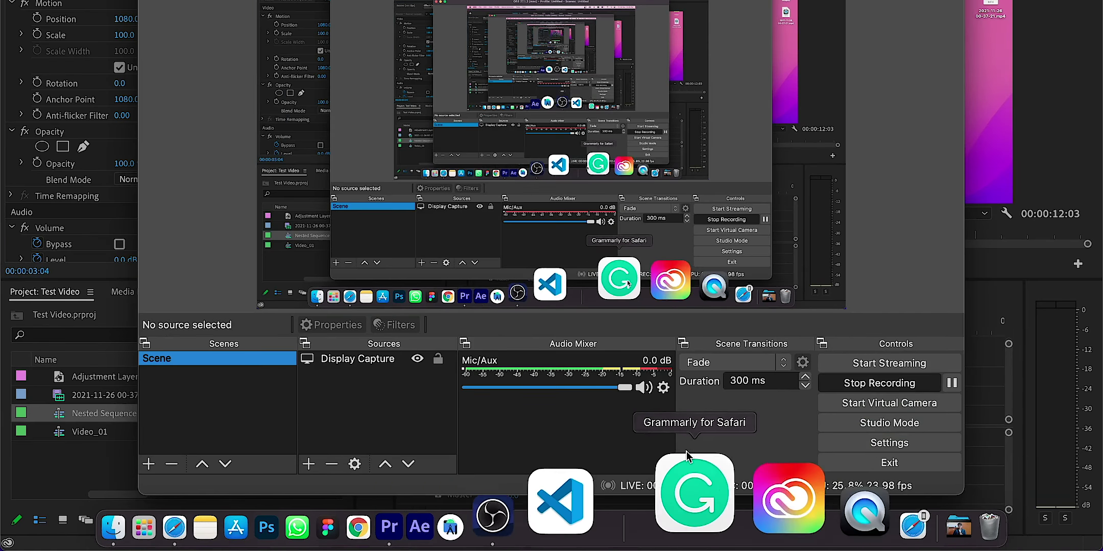
pyautogui.click(838, 444)
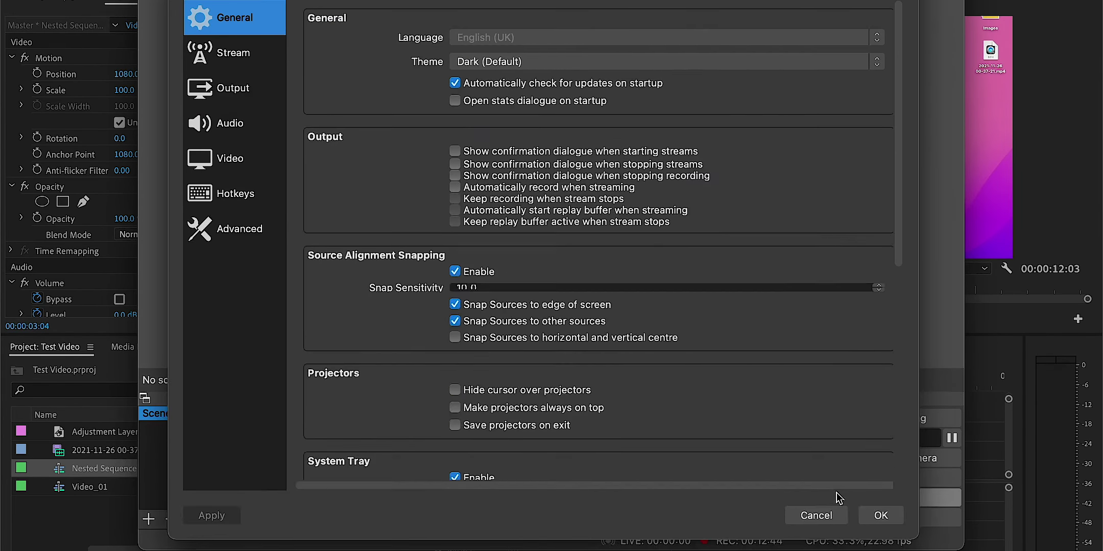
pyautogui.click(220, 240)
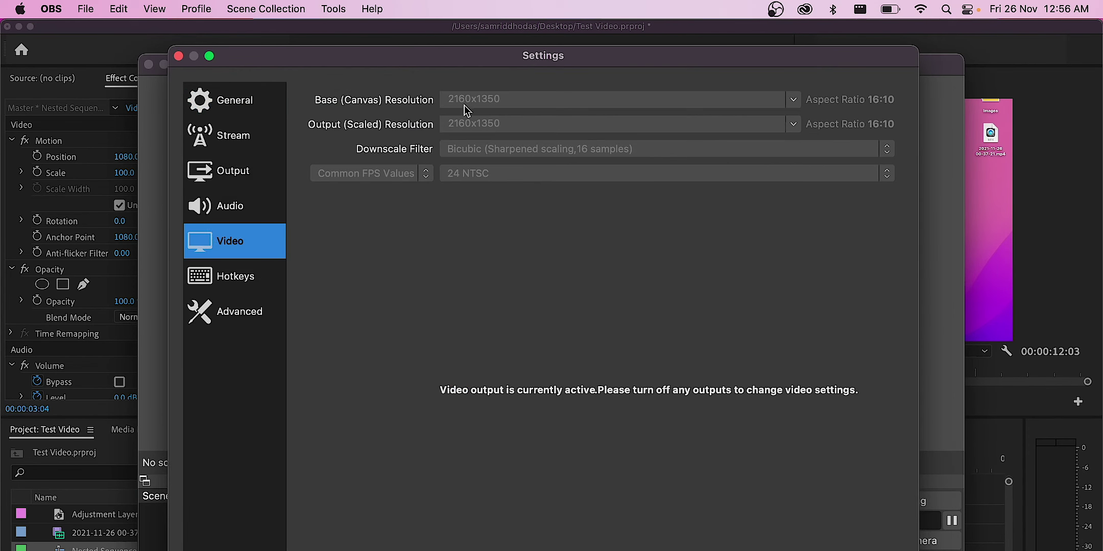